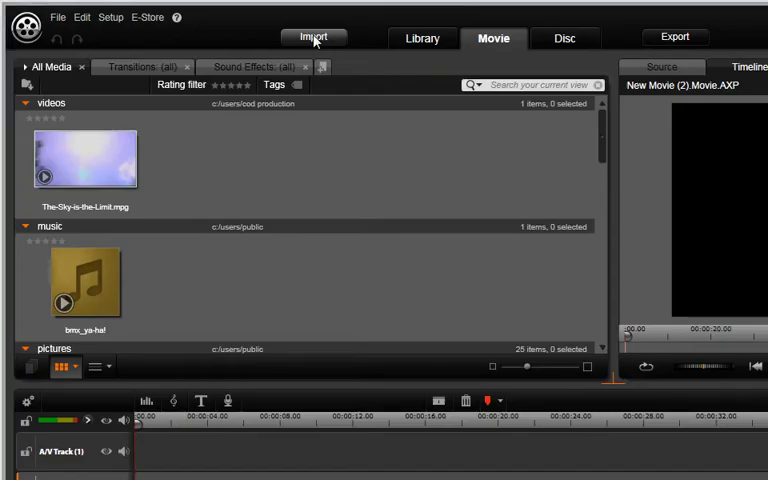
Open the Importer with the Canon DV camera as source and select the default 'Capture' filename
click(236, 30)
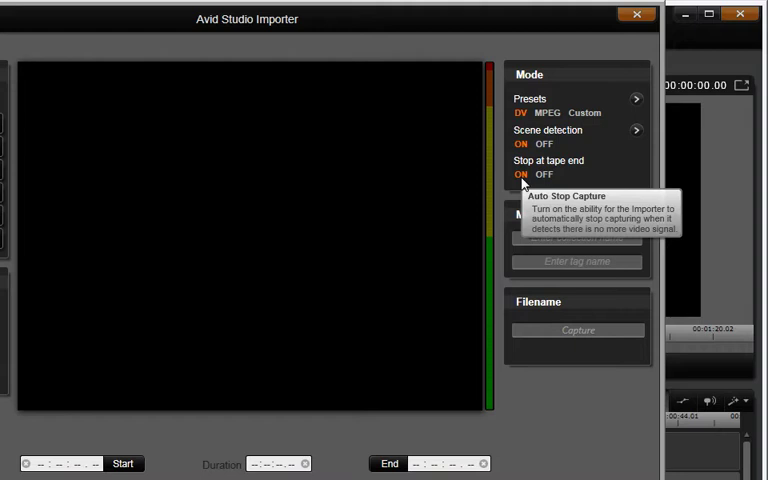
click(634, 335)
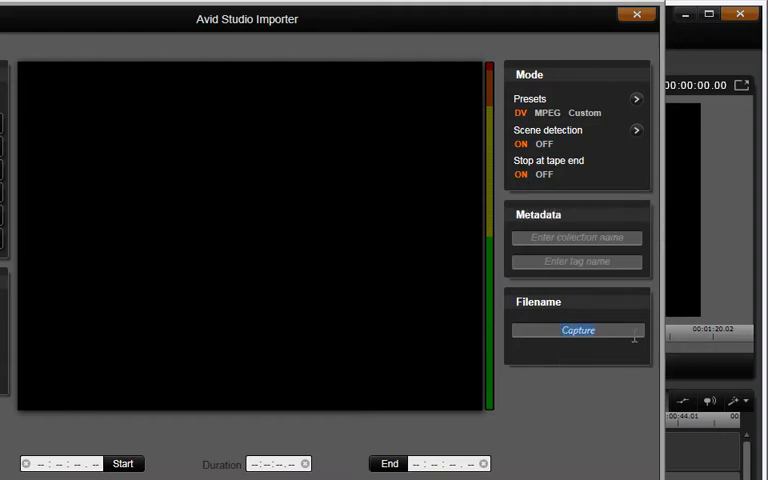
text(Dan)
text(ce)
Capture a clip from the DV camera's tape as Dance.avi and close the Importer
key(Return)
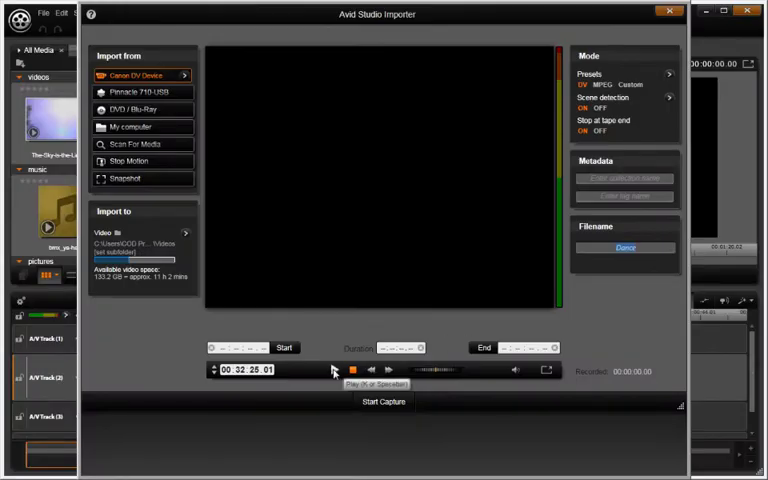
click(334, 371)
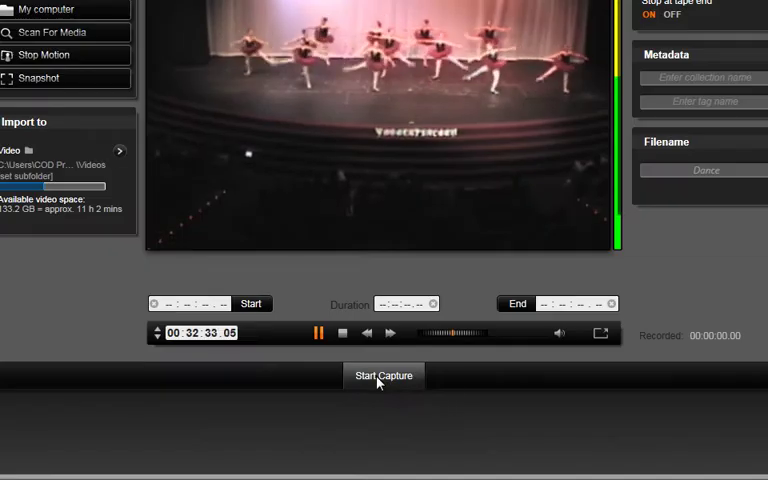
click(378, 378)
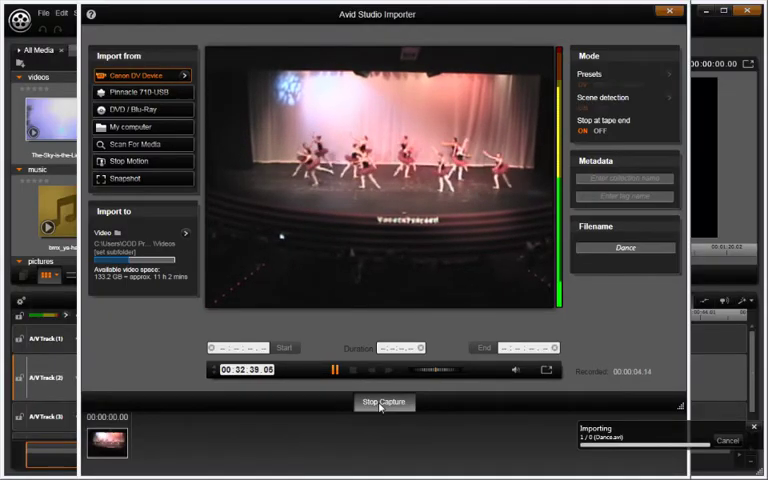
click(381, 404)
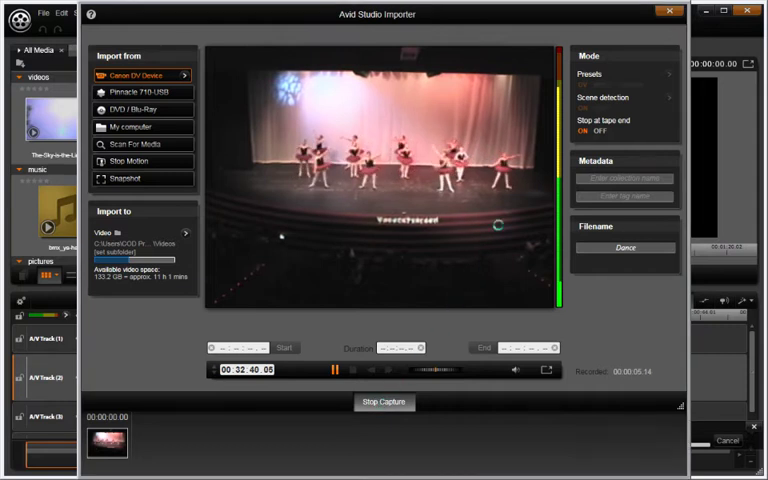
click(668, 12)
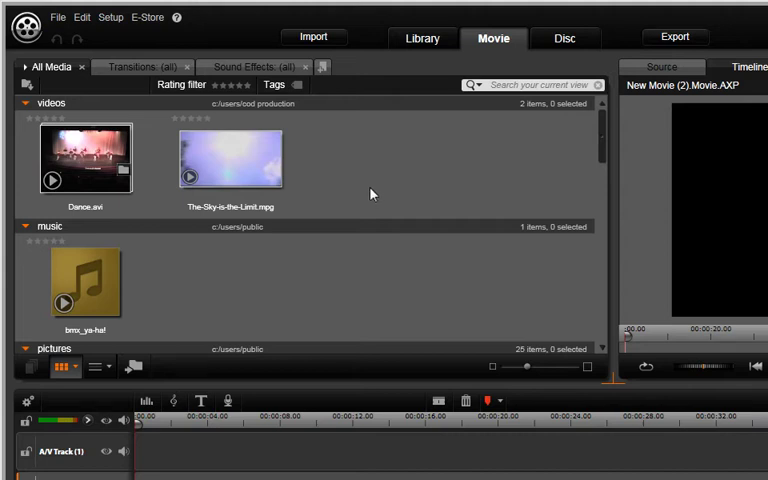
Open the Importer with Pinnacle 710-USB as source, reviewing its video settings and selecting the filename
click(313, 36)
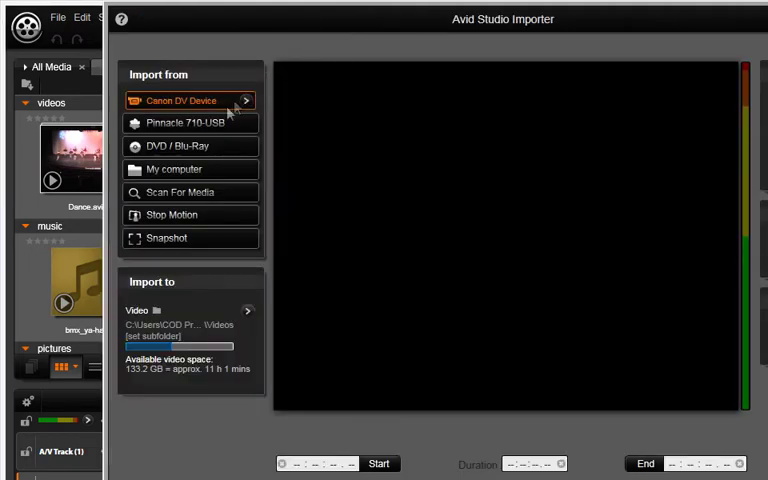
click(213, 128)
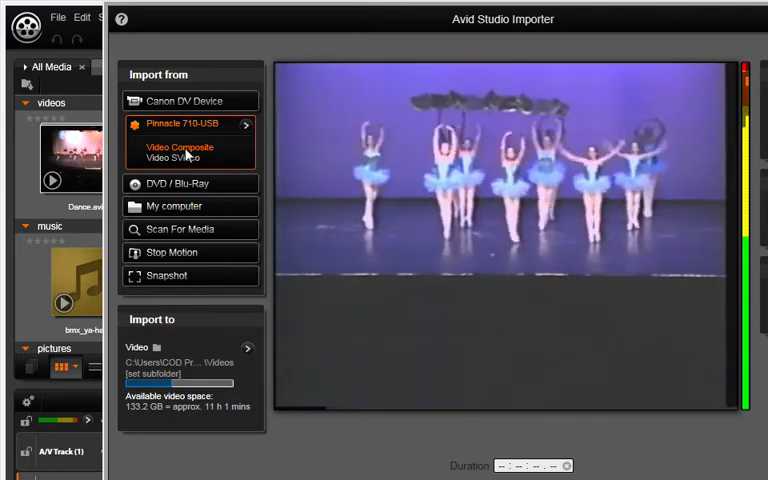
click(246, 126)
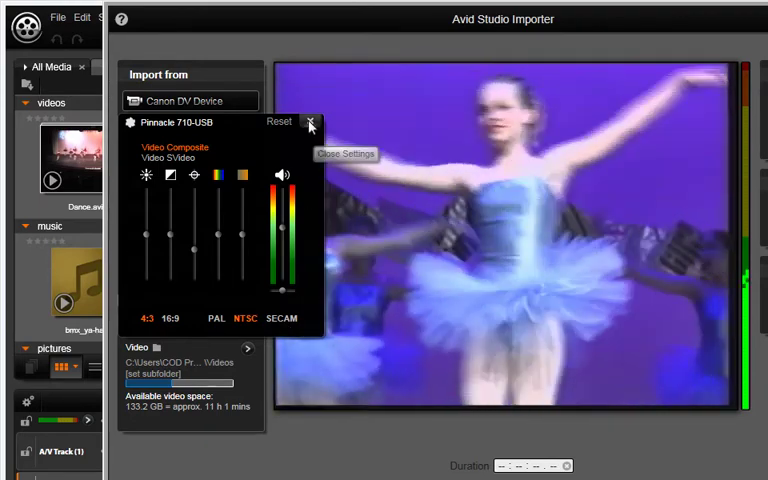
click(310, 121)
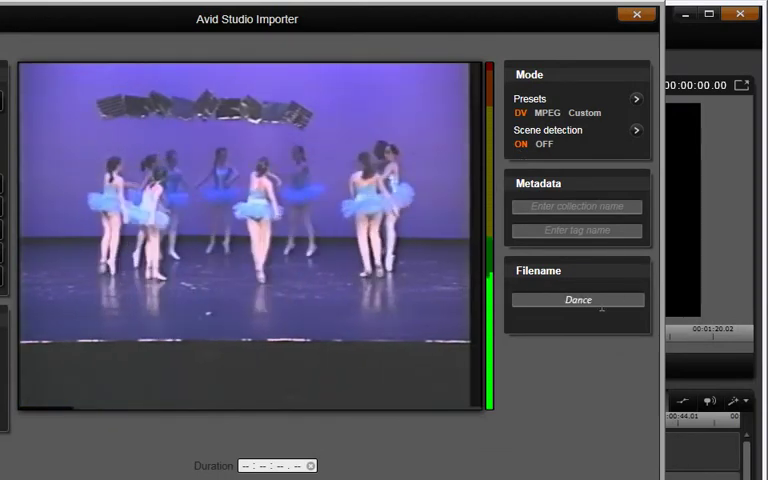
click(592, 299)
text(2)
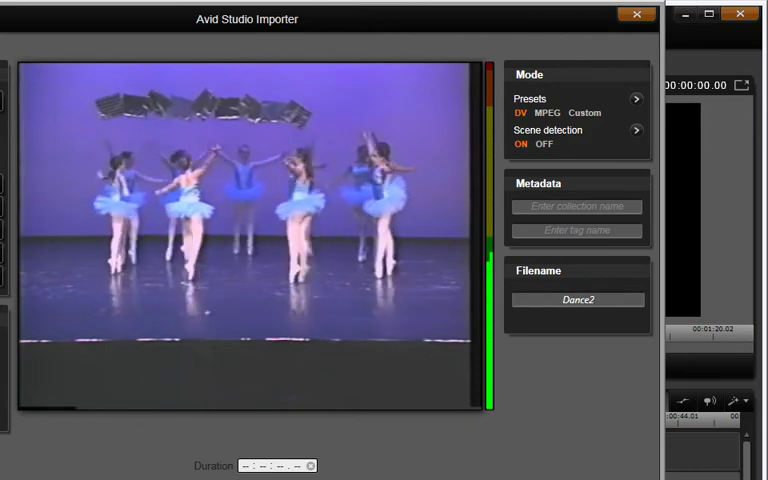
Capture a seven-second Dance2.avi clip from the Pinnacle analog source and close the Importer
key(Return)
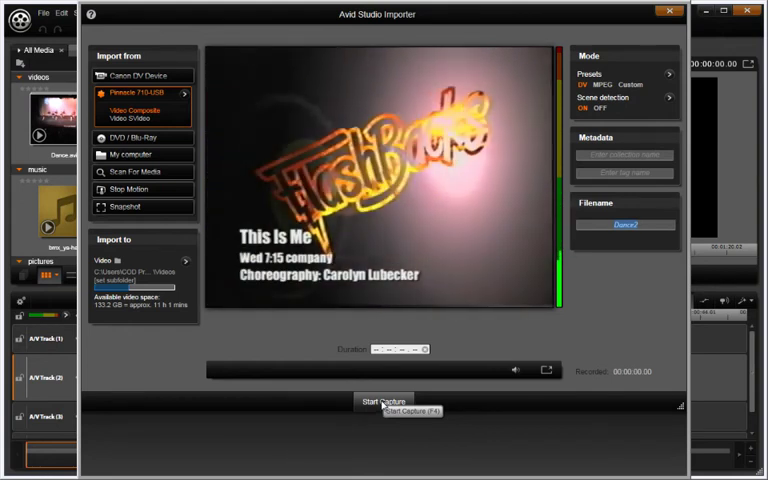
click(383, 403)
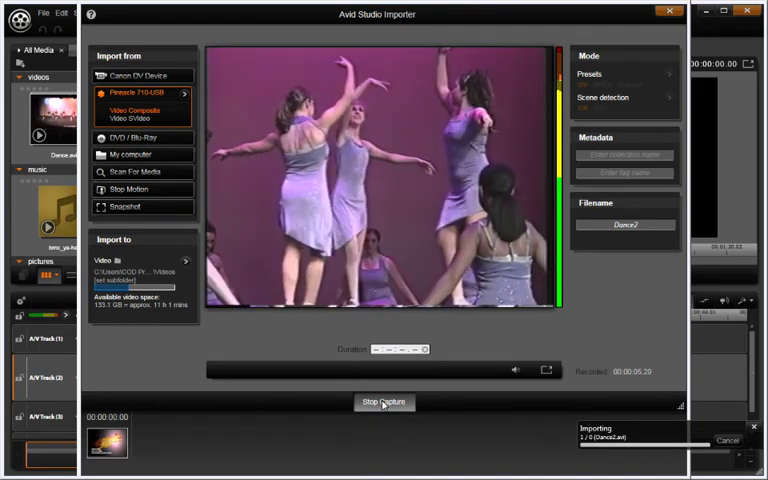
click(384, 404)
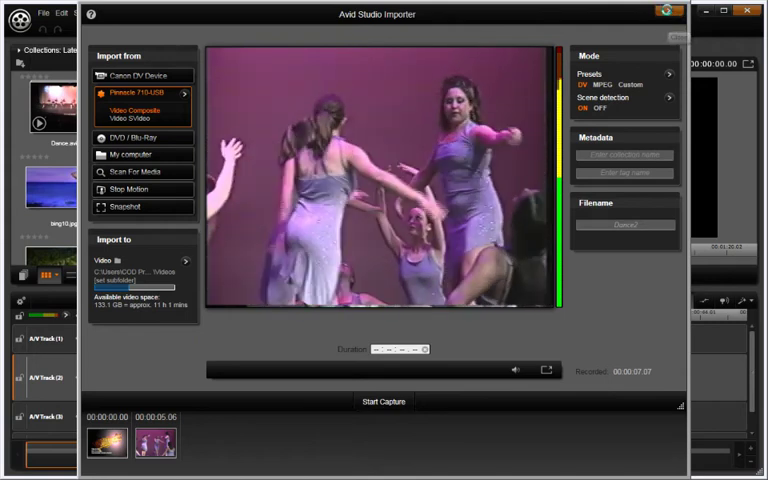
click(667, 10)
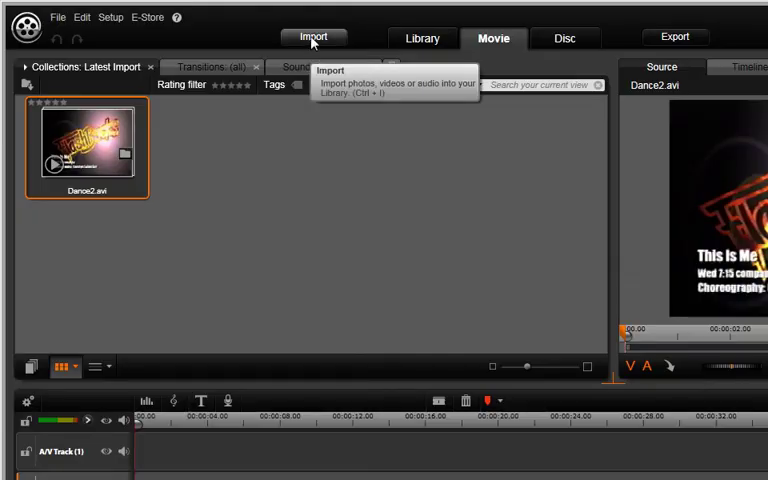
Reopen the Importer, still set to the Pinnacle 710-USB composite source
click(312, 39)
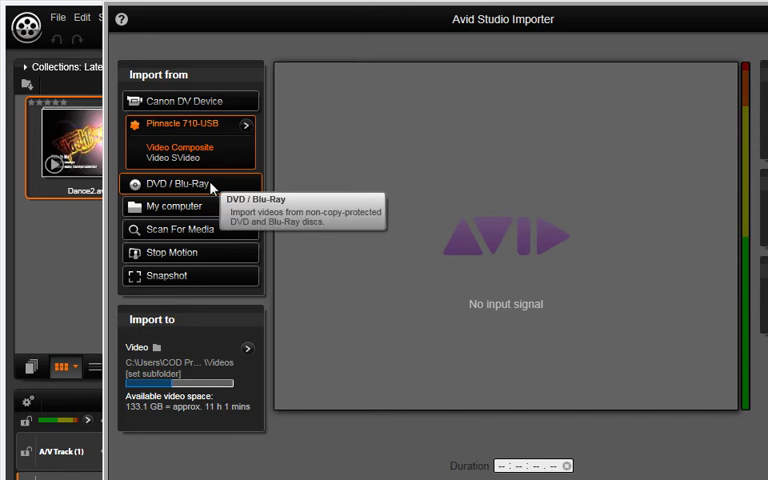
Read the DVD's two titles, preview Title_2, and uncheck it so only Title_1 remains
click(212, 187)
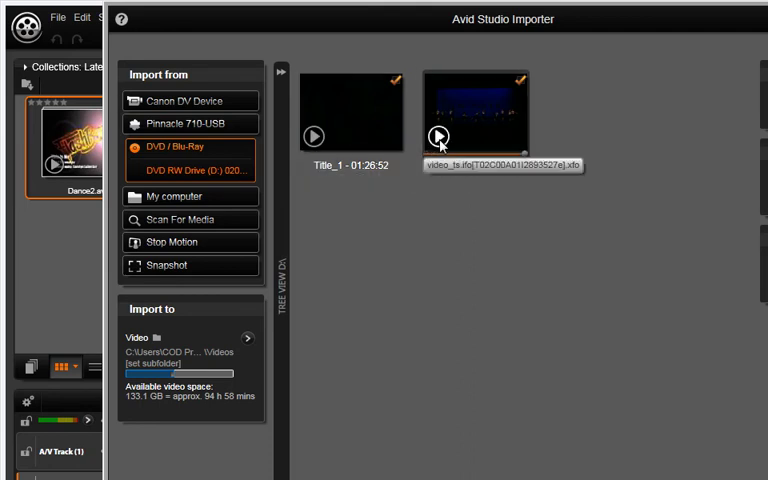
click(526, 153)
mouse_move(526, 153)
mouse_down()
mouse_move(512, 154)
mouse_move(532, 164)
mouse_up()
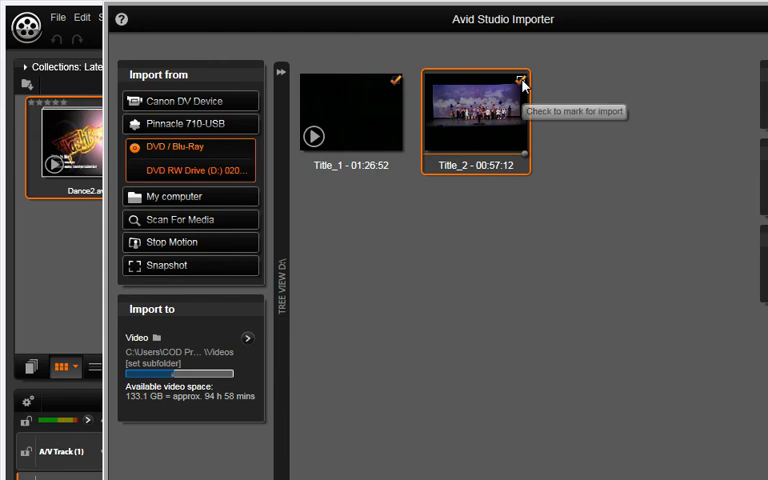
click(521, 81)
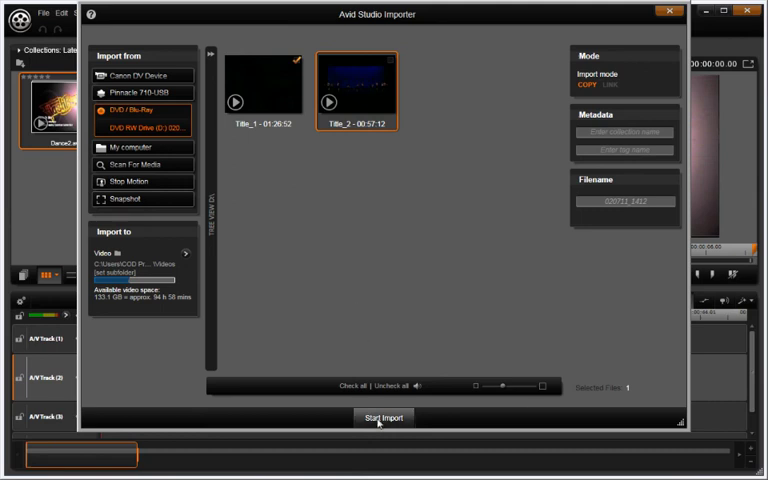
Start importing DVD Title_1 into the library
click(381, 419)
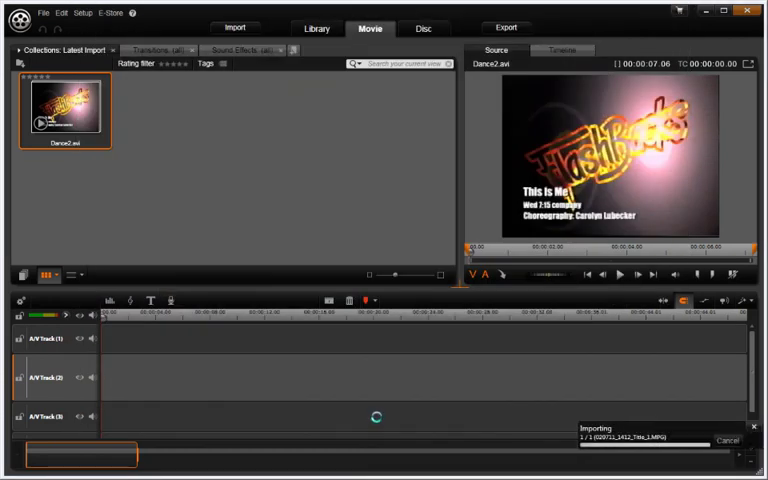